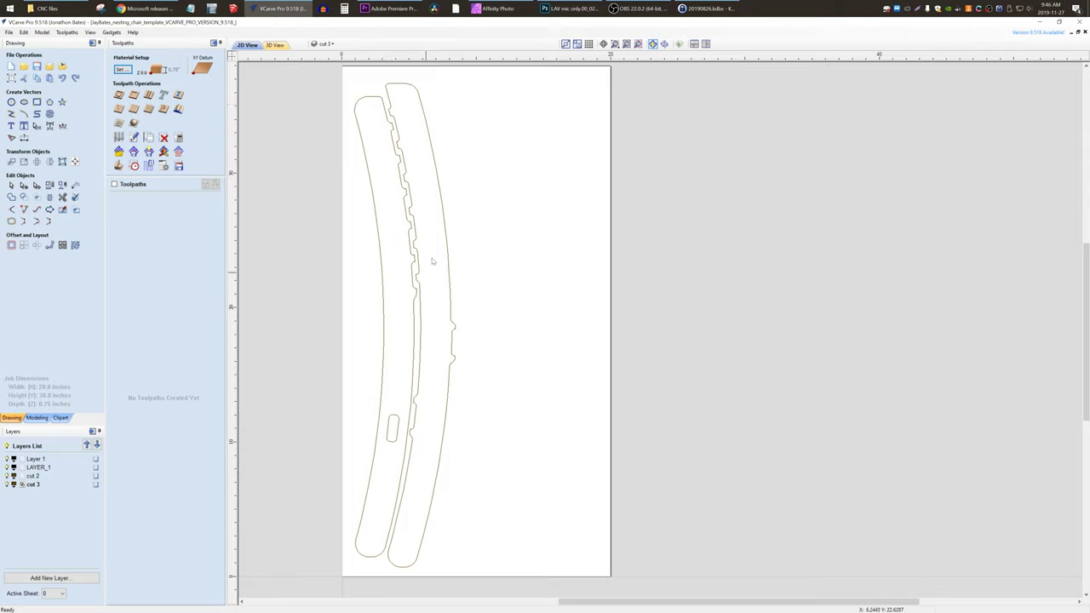
Zoom in on the middle stretch of both chair-slat outlines, leaving nothing selected
left_click(418, 302)
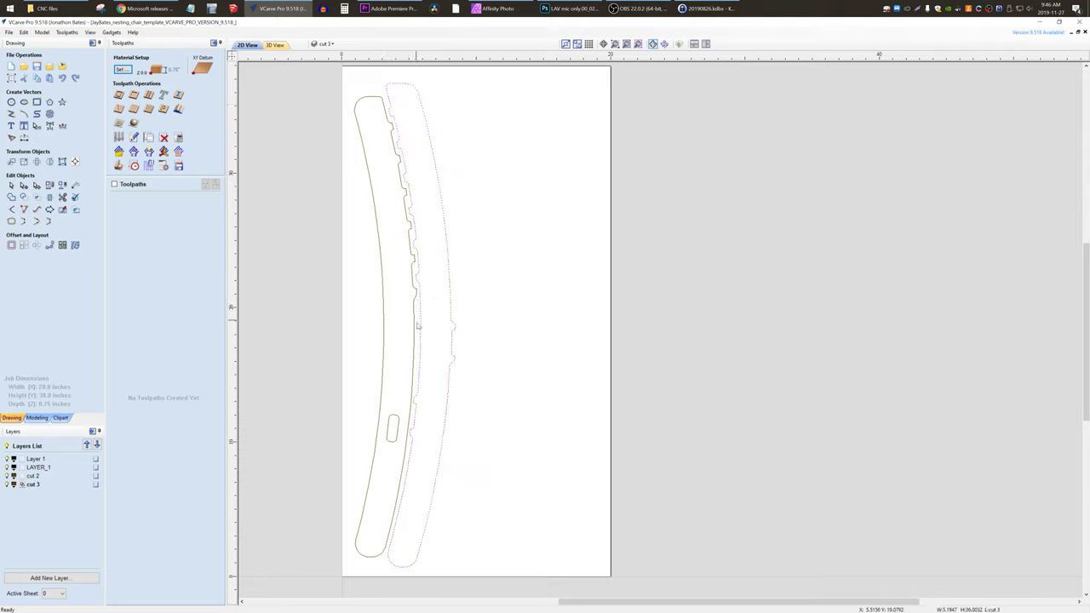
left_click(361, 406)
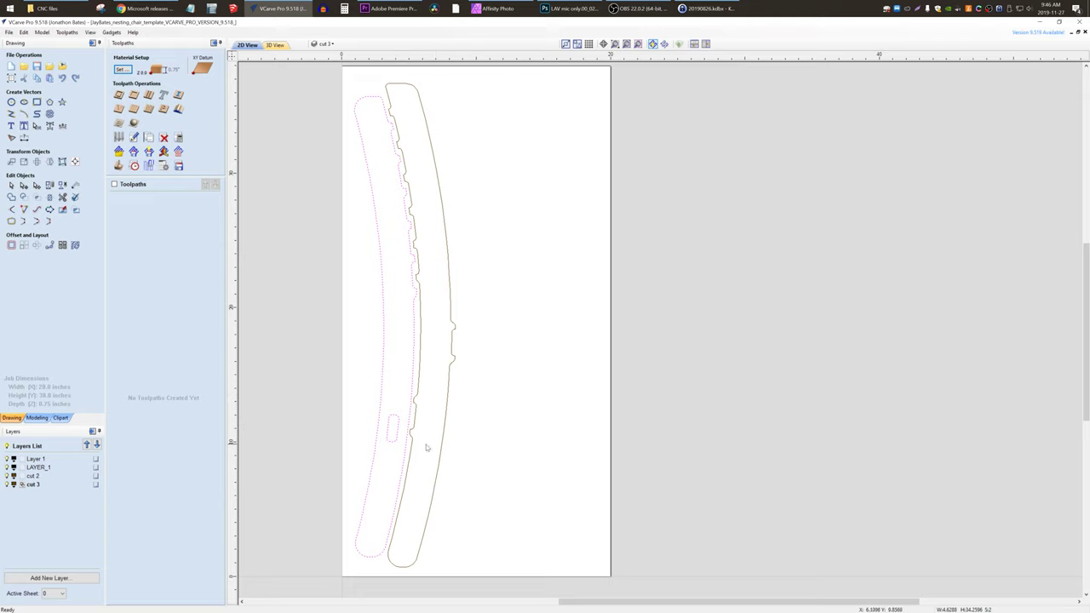
left_click(521, 371)
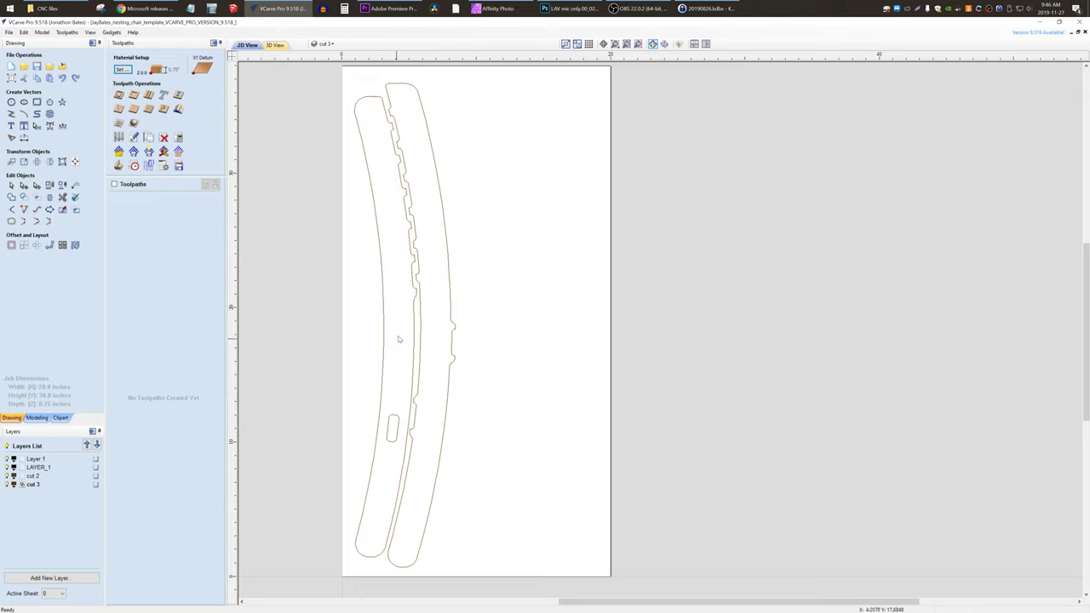
scroll(415, 322, "up", 3)
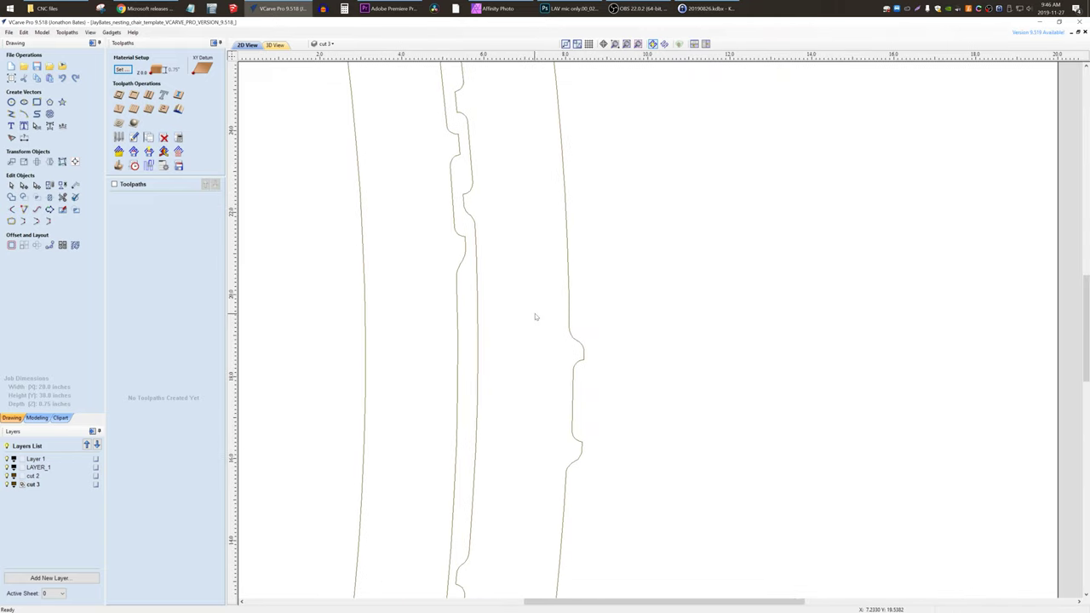
scroll(511, 315, "up", 2)
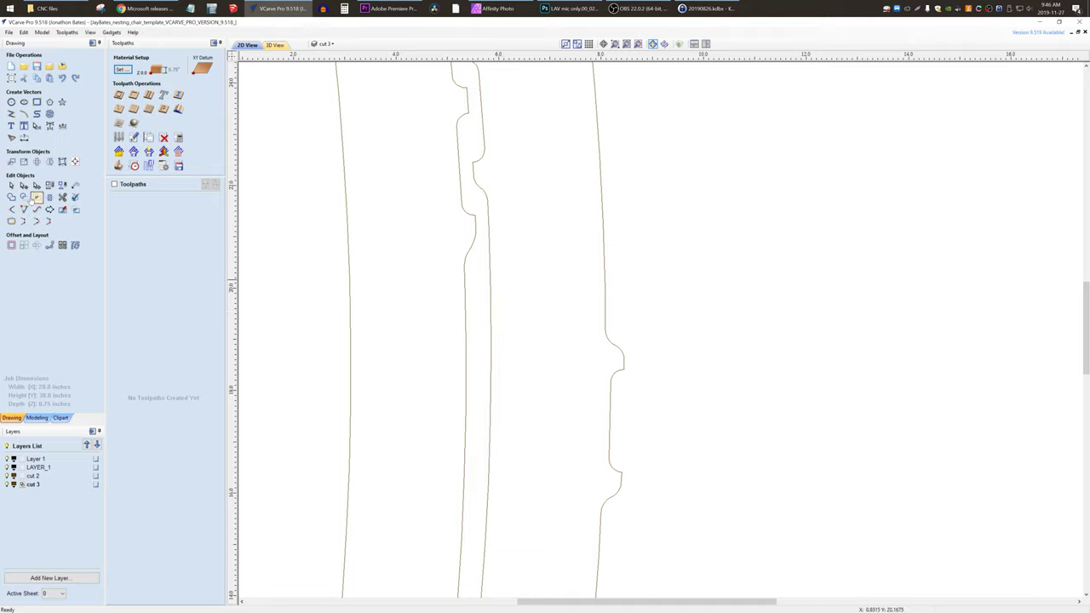
Draw a horizontal cut line across the left slat and another across the right slat
left_click(11, 115)
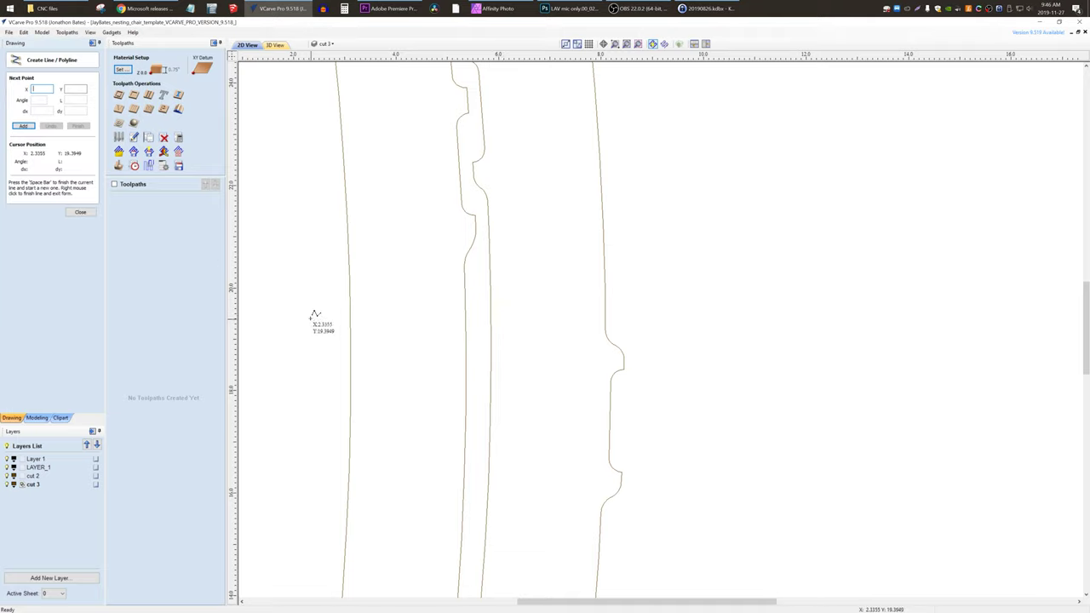
left_click(350, 328)
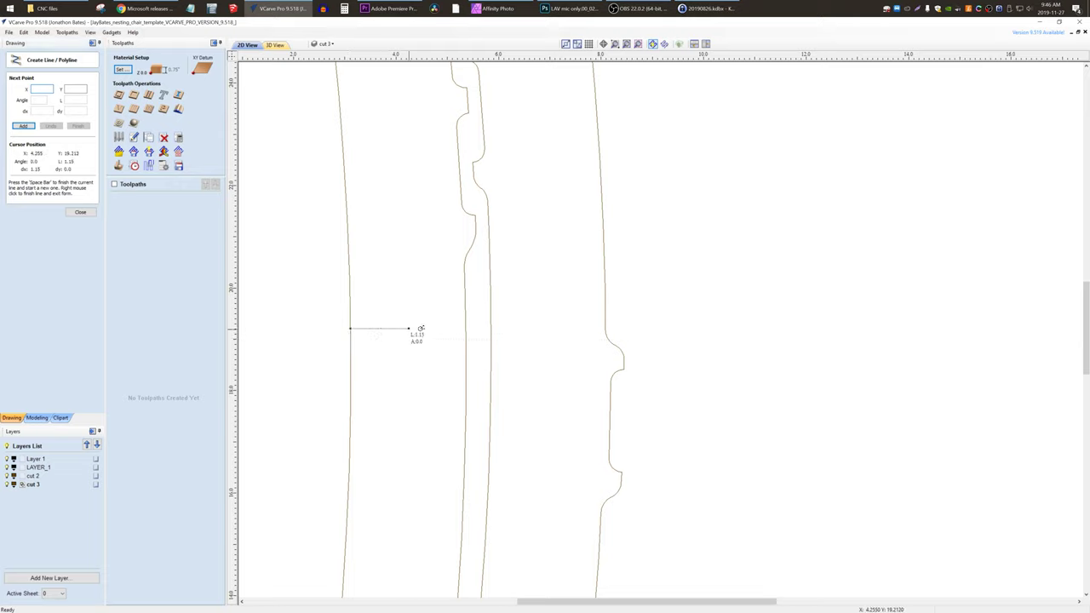
left_click(465, 328)
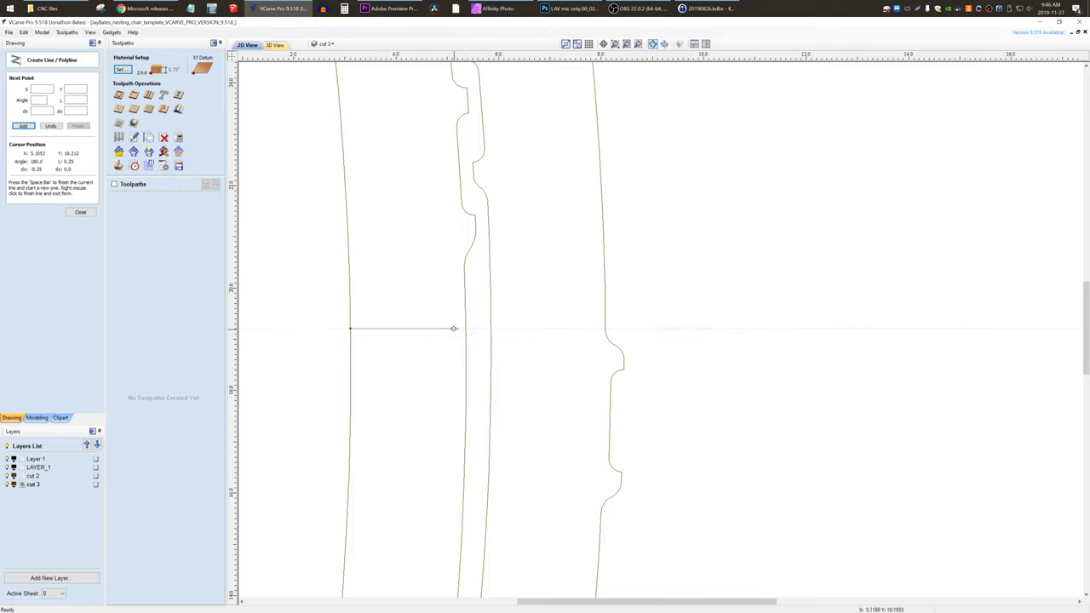
left_click(350, 329)
key("space")
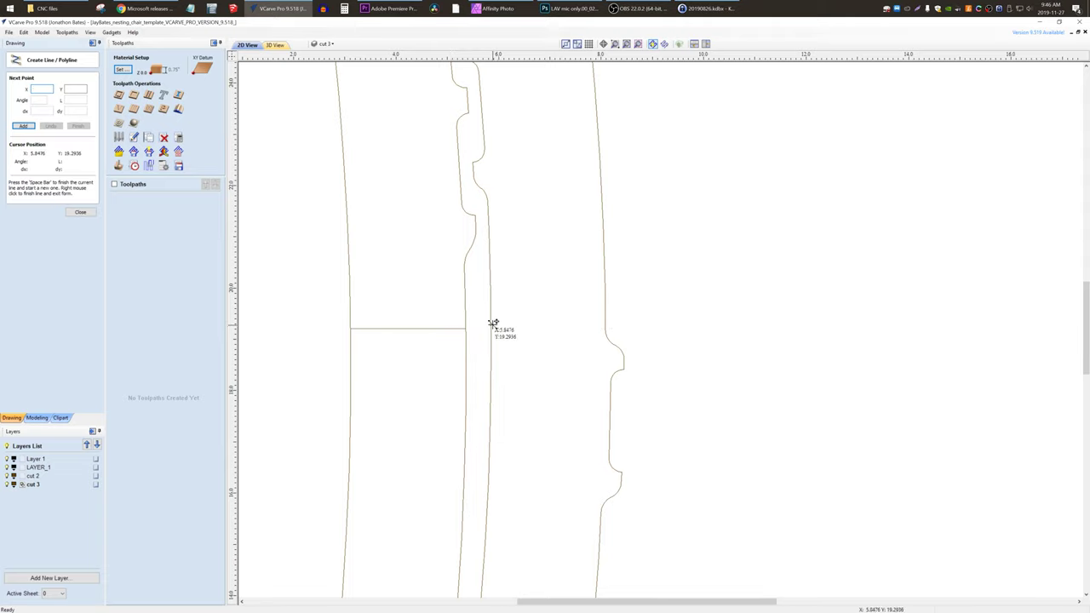
left_click(492, 313)
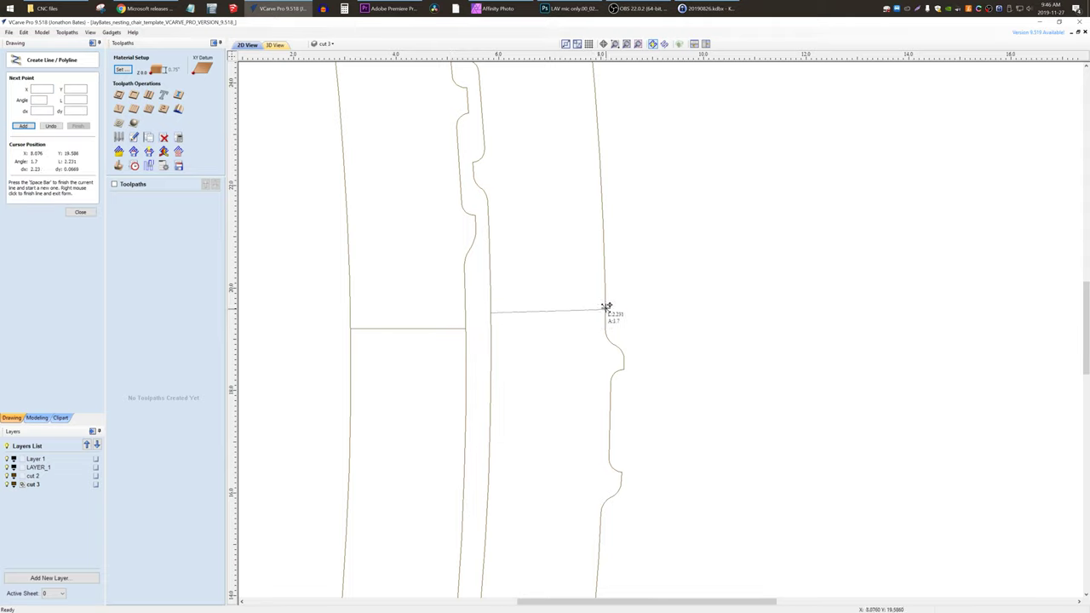
left_click(605, 309)
key("space")
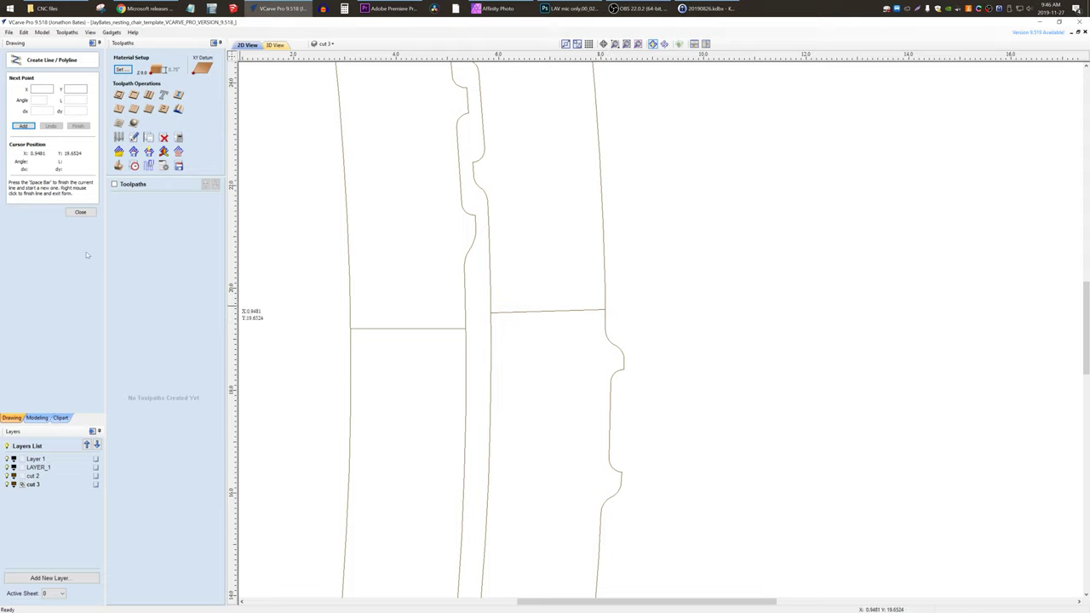
Draw a dovetail trapezoid sitting on each slat's cut line
left_click(383, 328)
left_click(374, 289)
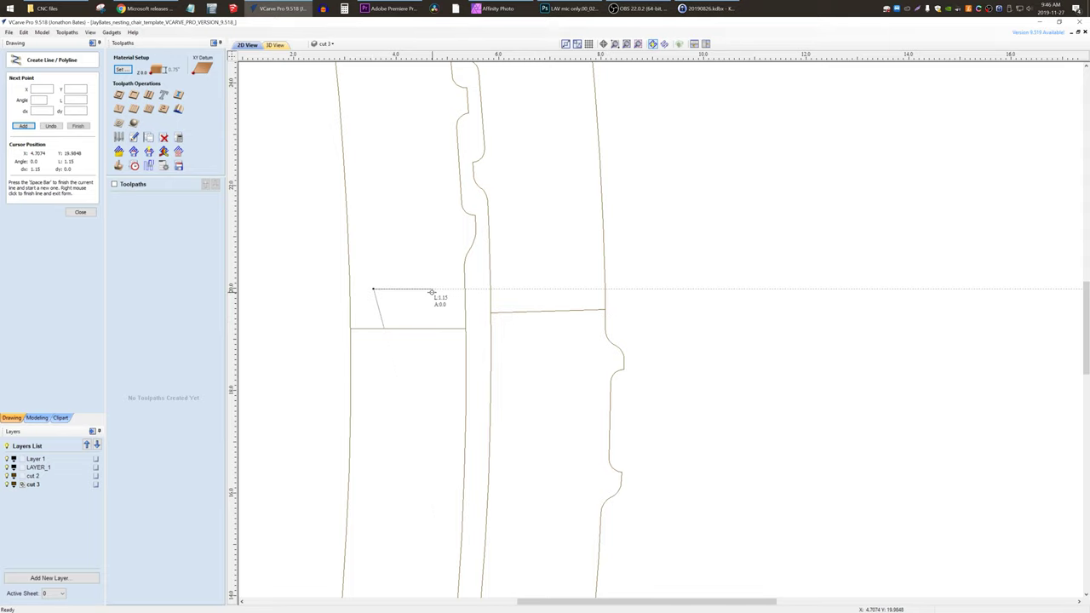
left_click(432, 289)
left_click(427, 329)
key("space")
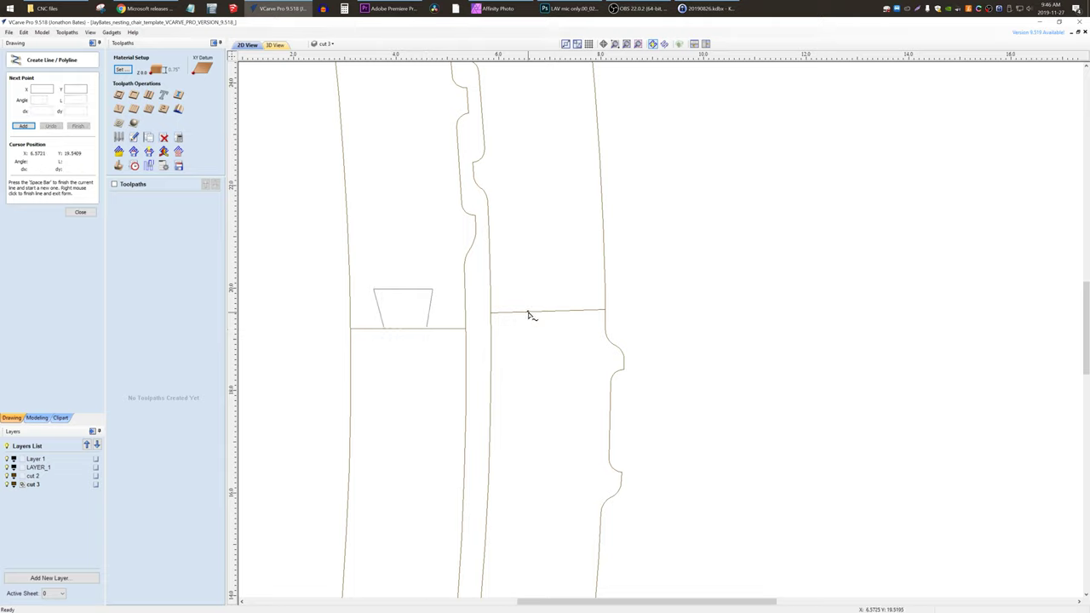
left_click(529, 312)
left_click(521, 278)
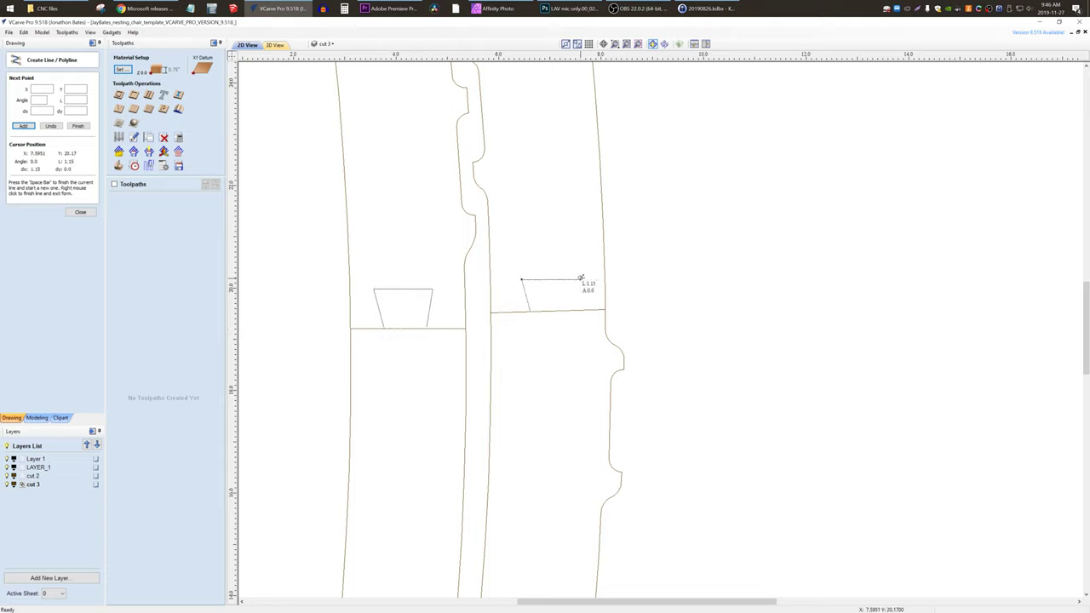
left_click(580, 279)
left_click(572, 313)
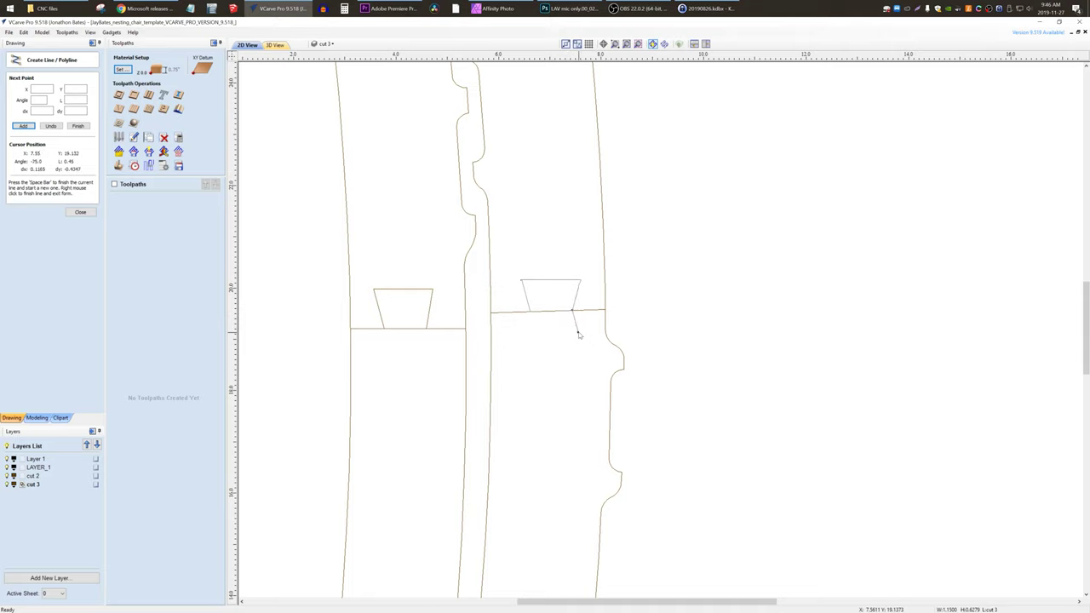
right_click(576, 332)
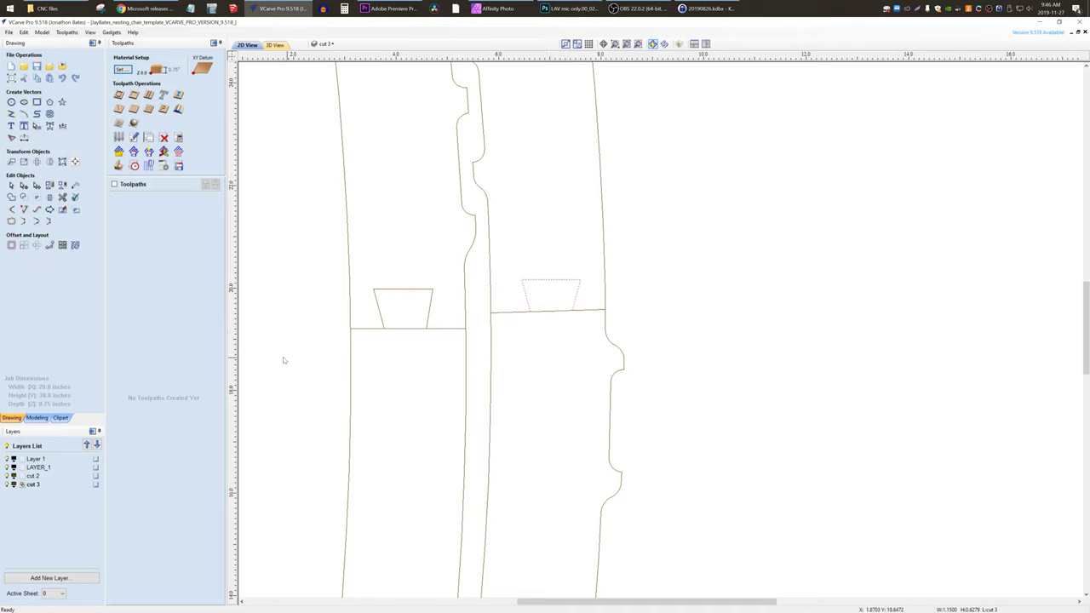
left_click(401, 310)
Draw a shallow 3-point arc over the top of the right slat's dovetail trapezoid
left_click(24, 113)
left_click(522, 279)
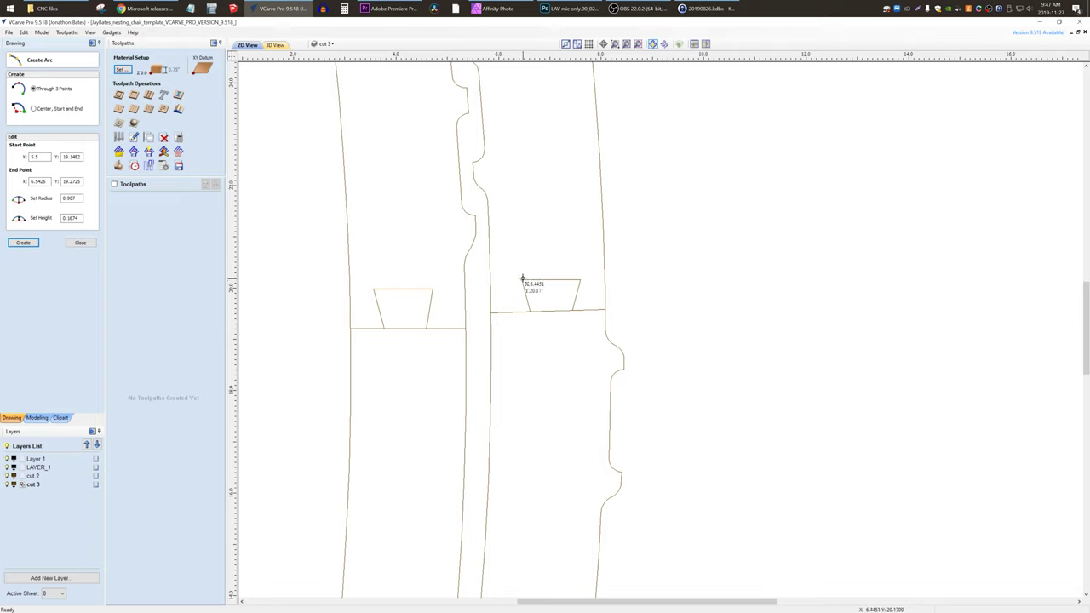
left_click(580, 280)
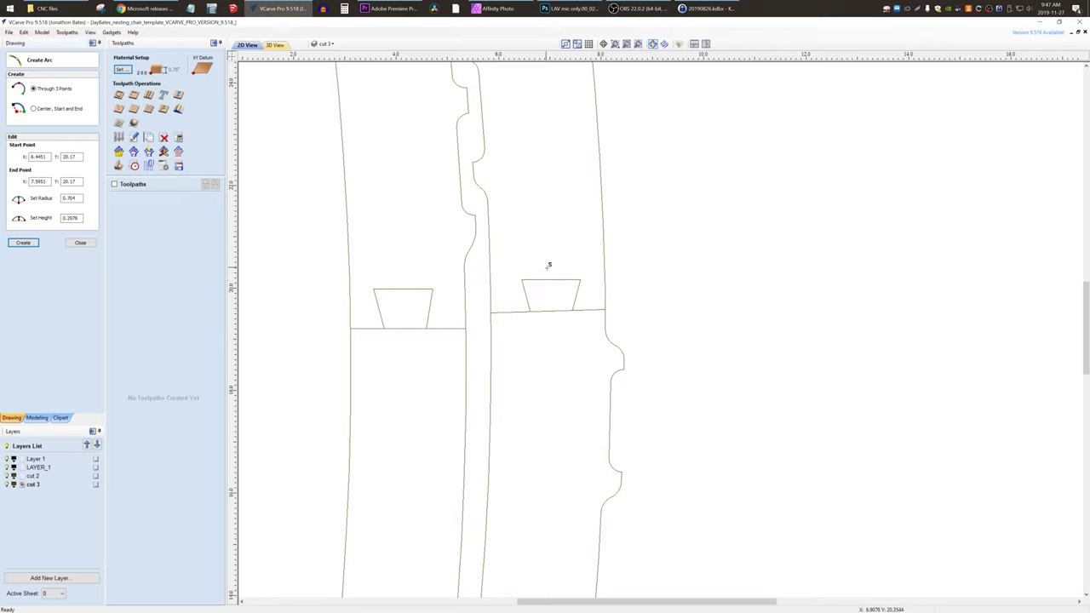
left_click(549, 273)
Trim away the cut-line segments under both dovetail tabs
left_click(80, 243)
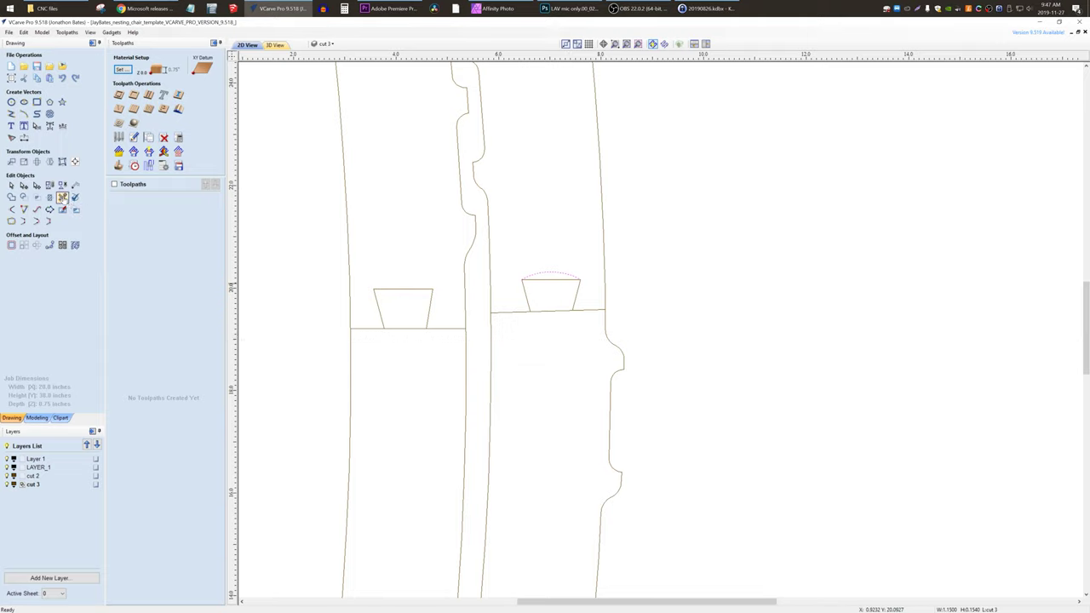
left_click(62, 197)
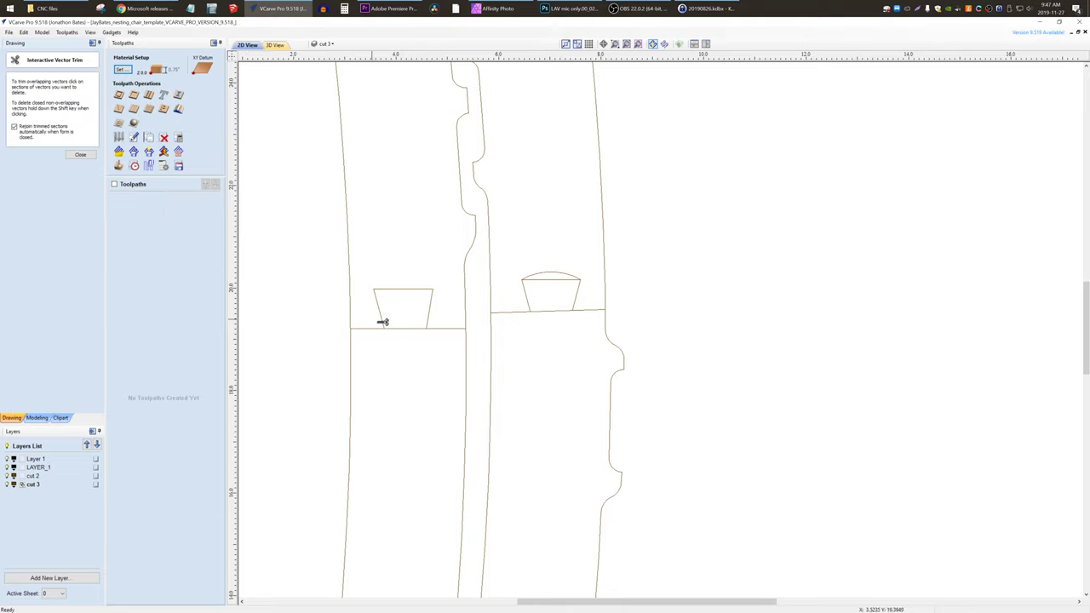
left_click(413, 330)
left_click(558, 311)
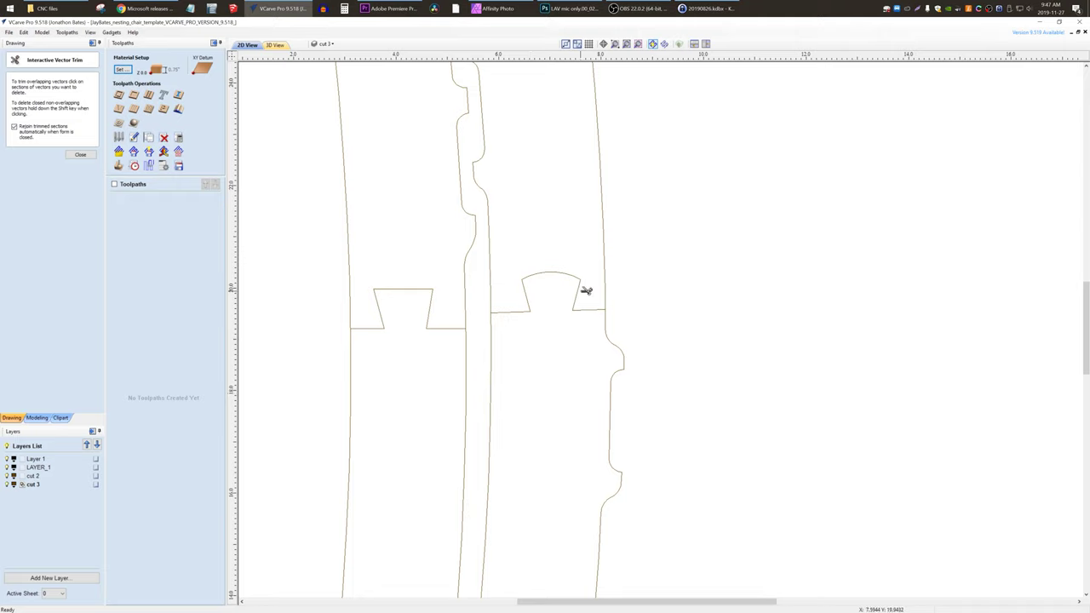
left_click(80, 155)
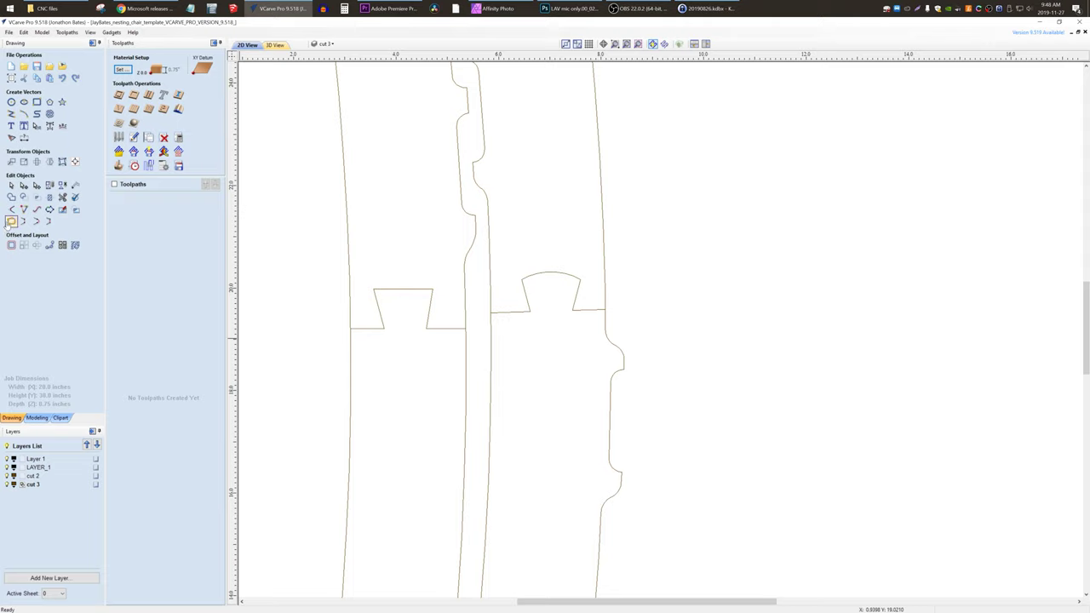
Fillet three corners of the left tab and four of the right tab at 0.13 inches
left_click(11, 210)
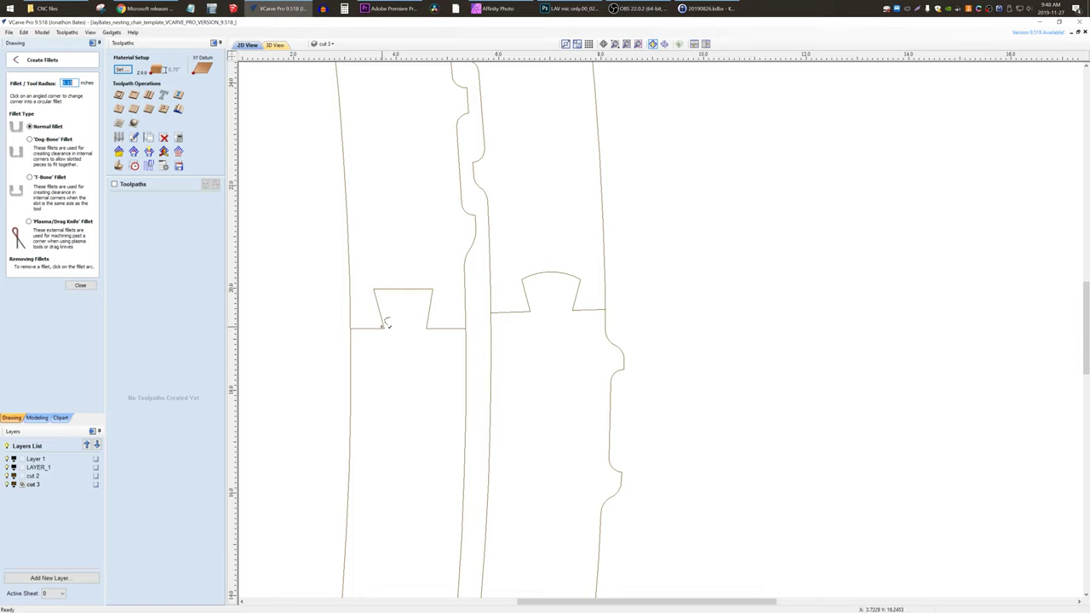
left_click(383, 325)
left_click(380, 290)
left_click(431, 292)
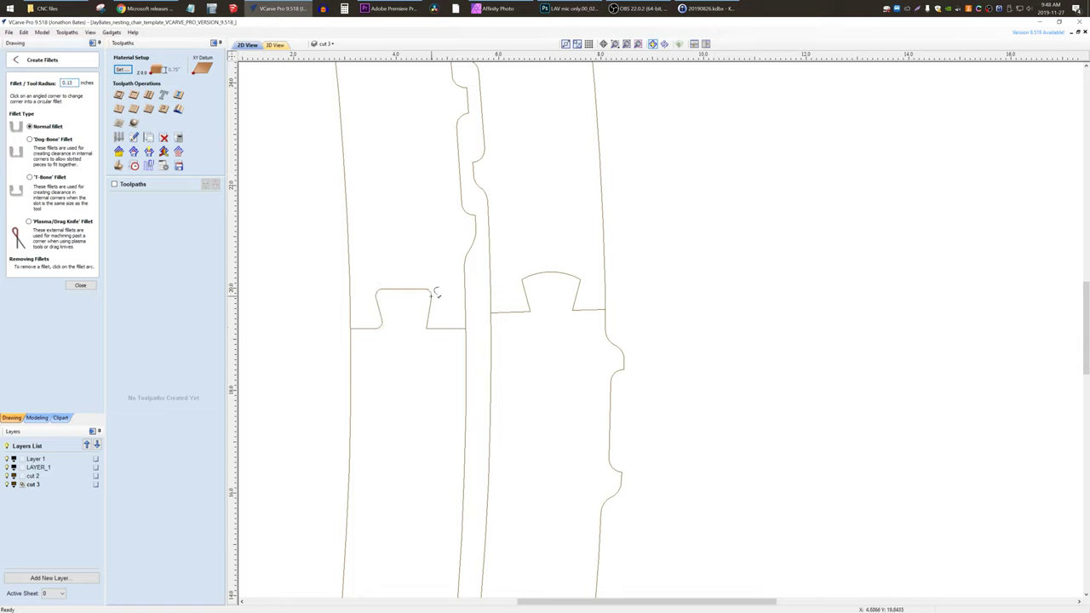
left_click(528, 310)
left_click(523, 278)
left_click(579, 279)
left_click(575, 308)
Bring the whole sheet into view and copy both slat outlines, shifted right of the originals
left_click(80, 284)
key("F3")
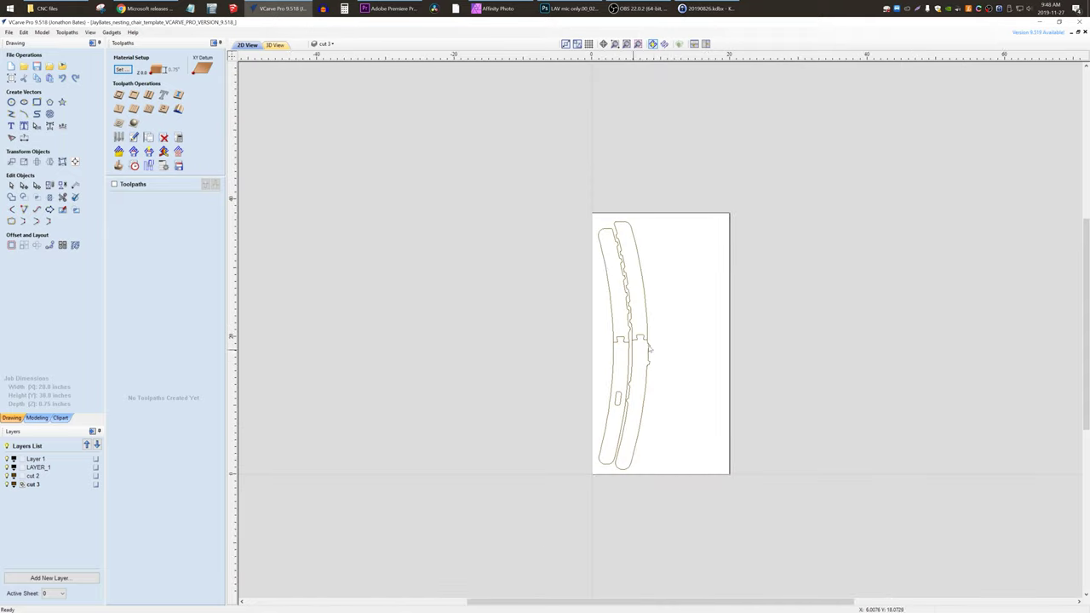
middle_click_drag(651, 346, 446, 335)
scroll(445, 336, "up", 1)
middle_click_drag(598, 354, 436, 345)
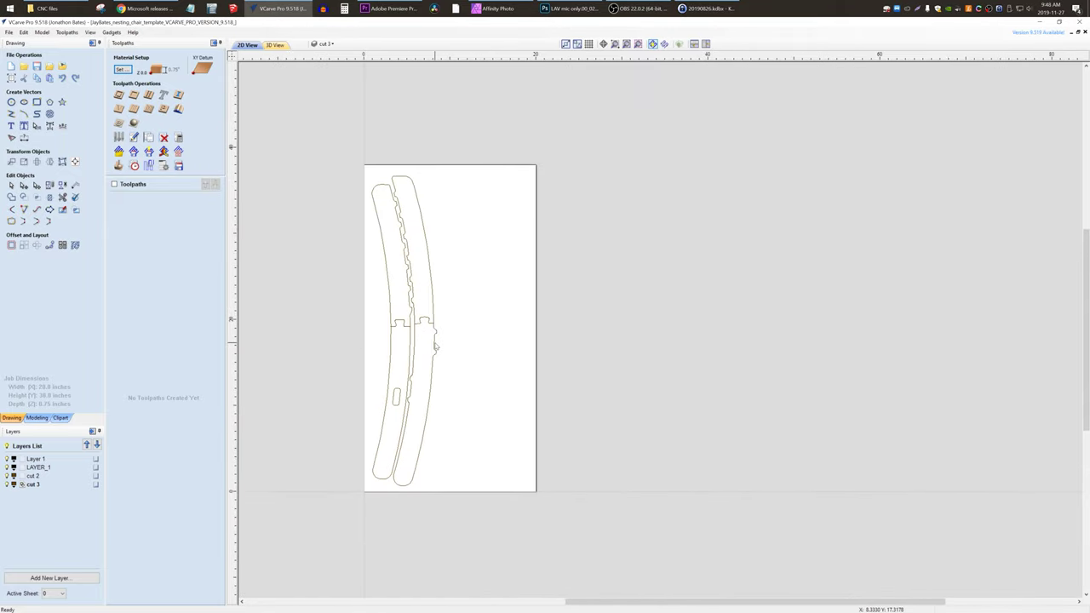
left_click(385, 310)
key("Right")
key("Right")
key("Right")
key("Right")
key("Right")
key("Right")
key("Right")
key("Right")
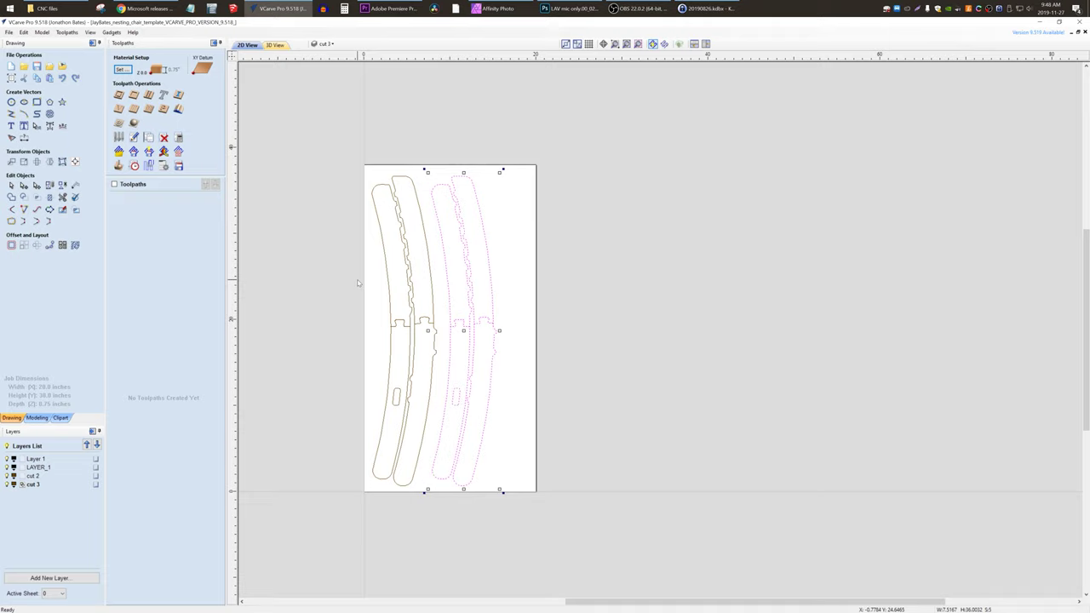
Trim the originals' upper sections and the copy's lower sections, then delete the leftover oval slot
left_click(592, 280)
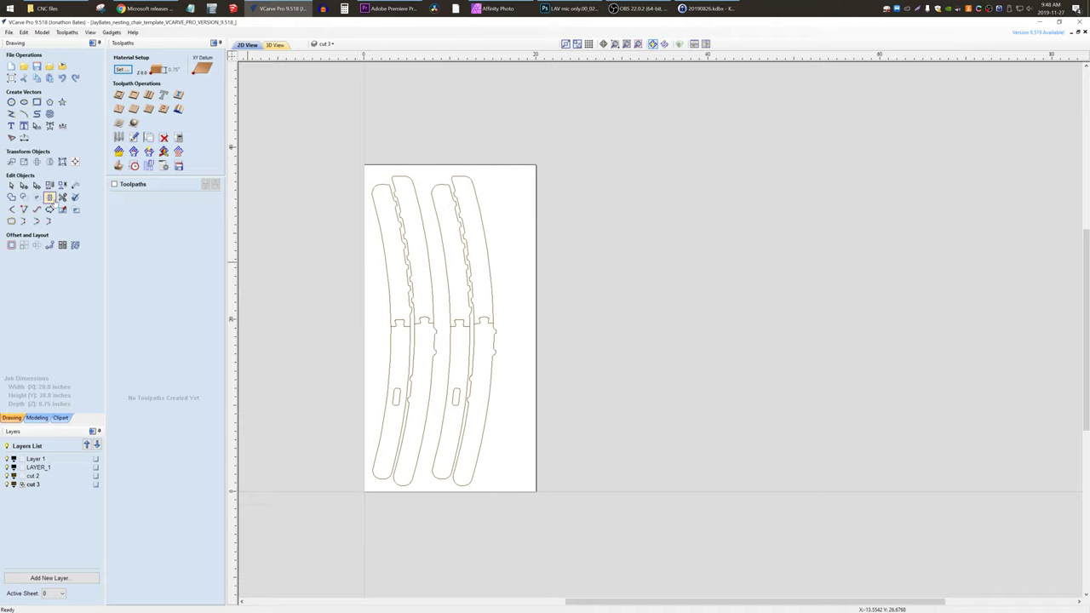
left_click(62, 197)
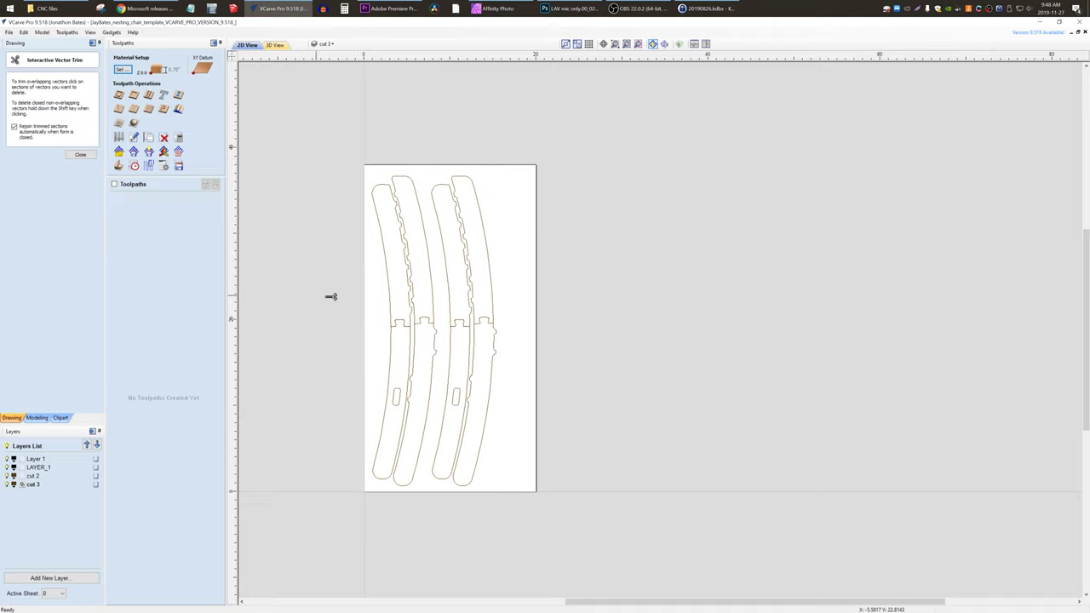
left_click(392, 289)
left_click(413, 284)
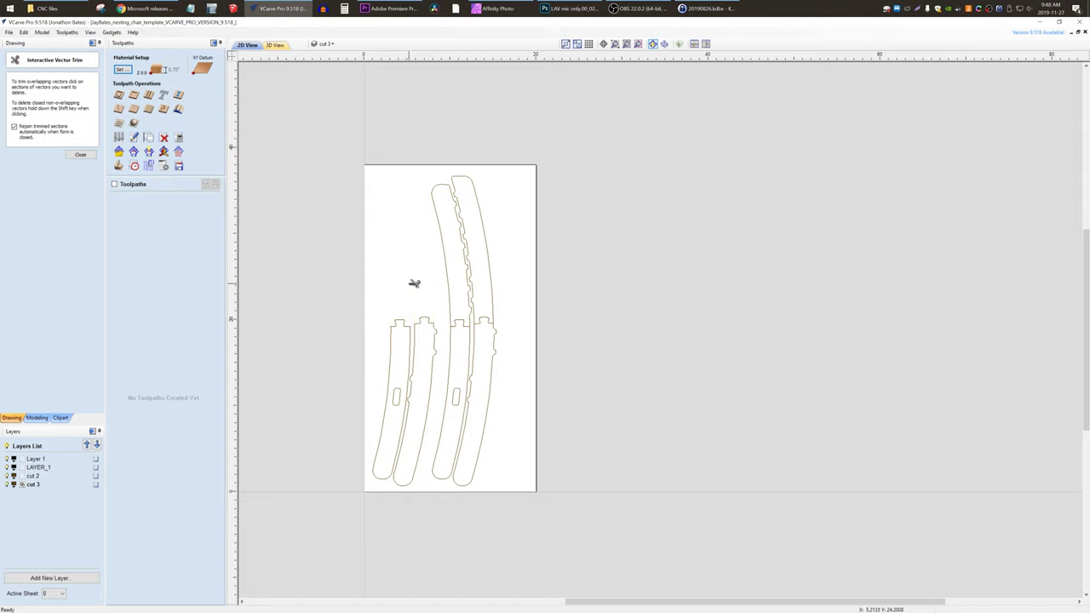
left_click(452, 360)
left_click(476, 361)
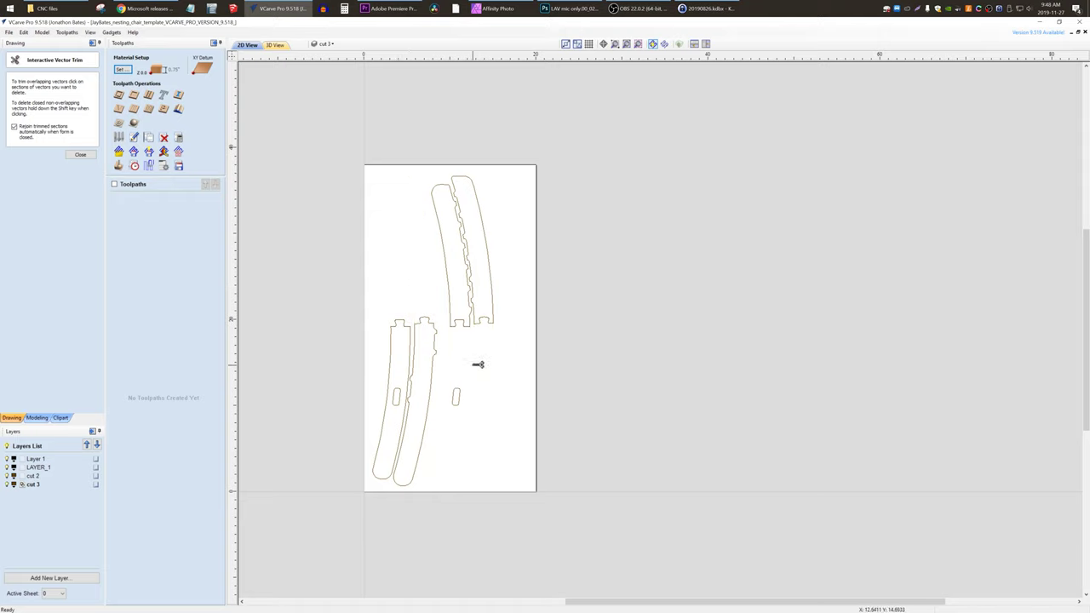
key("Escape")
left_click(454, 396)
key("Delete")
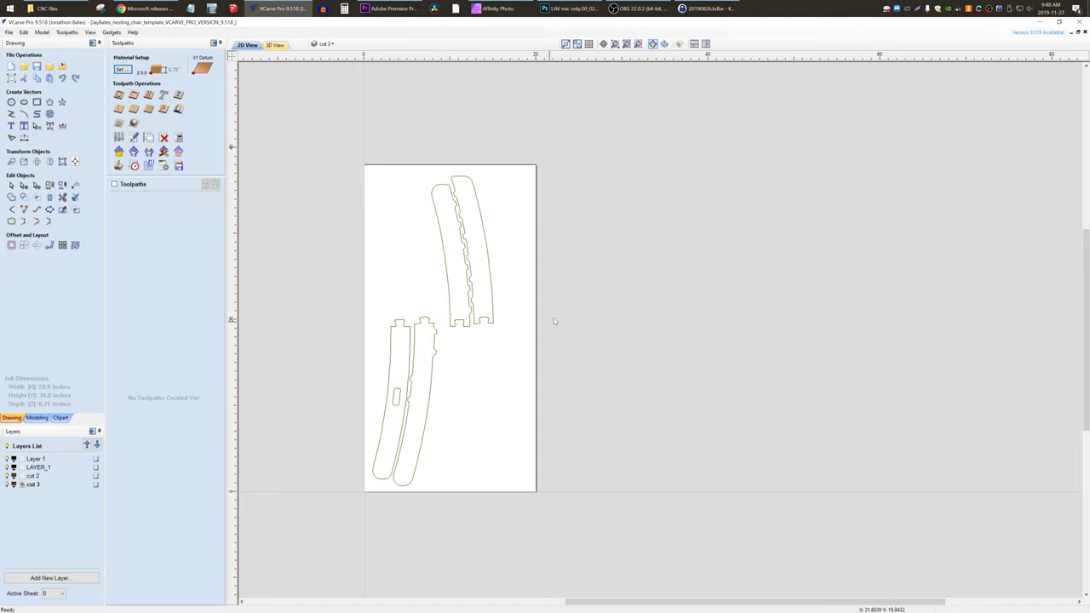
Select the lower-left slat piece with its slot and reposition it slightly
left_click(491, 297)
left_click(450, 298)
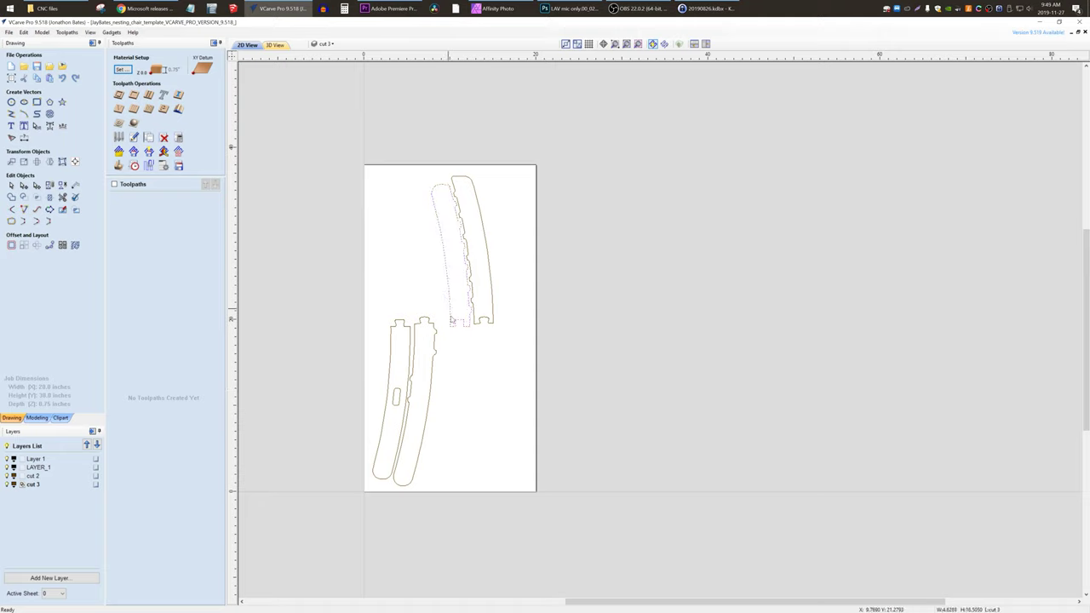
left_click(393, 347)
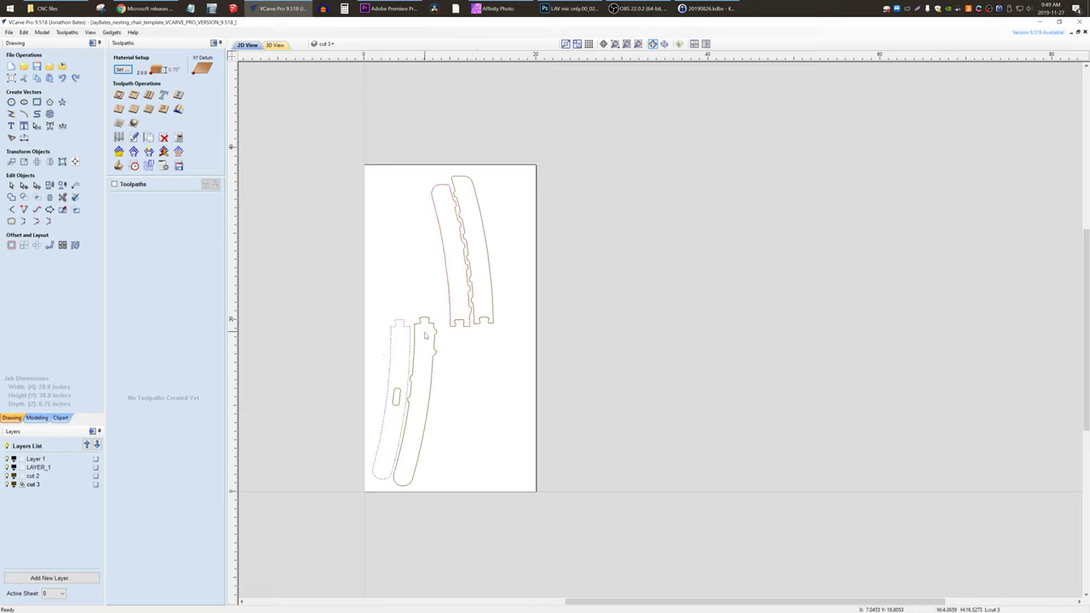
left_click(418, 355)
left_click(466, 368)
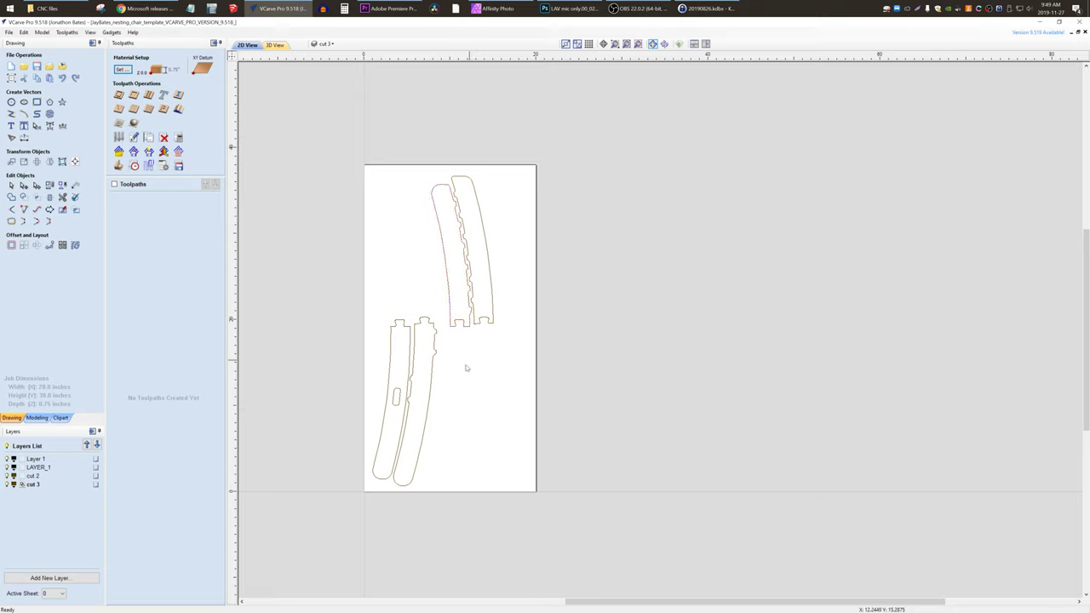
left_click_drag(405, 380, 385, 398)
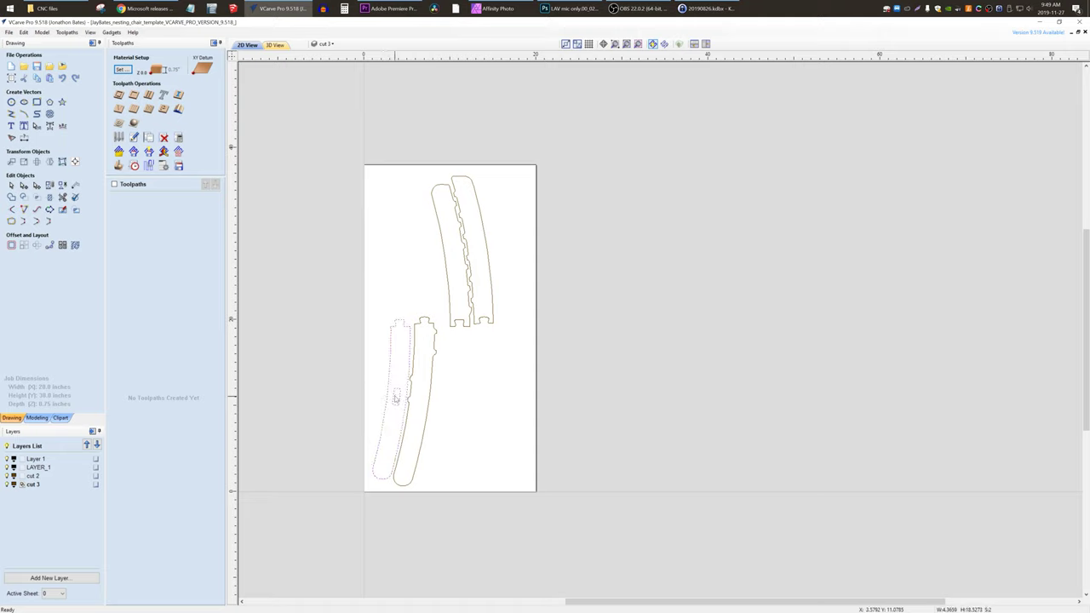
left_click_drag(395, 399, 397, 400)
left_click(488, 441)
Move the upper slat pieces down beside the lower pieces, nudging them into a close nest
left_click_drag(482, 438, 394, 402)
left_click_drag(479, 291, 484, 298)
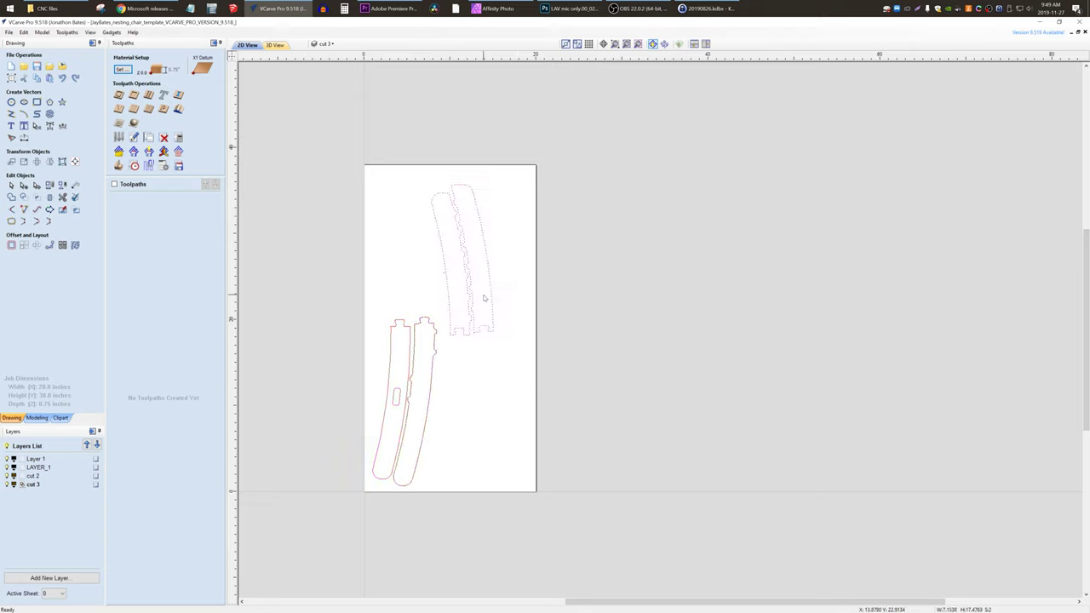
key("Down")
key("Down")
key("Down")
key("Down")
key("Down")
key("Down")
key("Down")
key("Down")
key("Down")
key("Down")
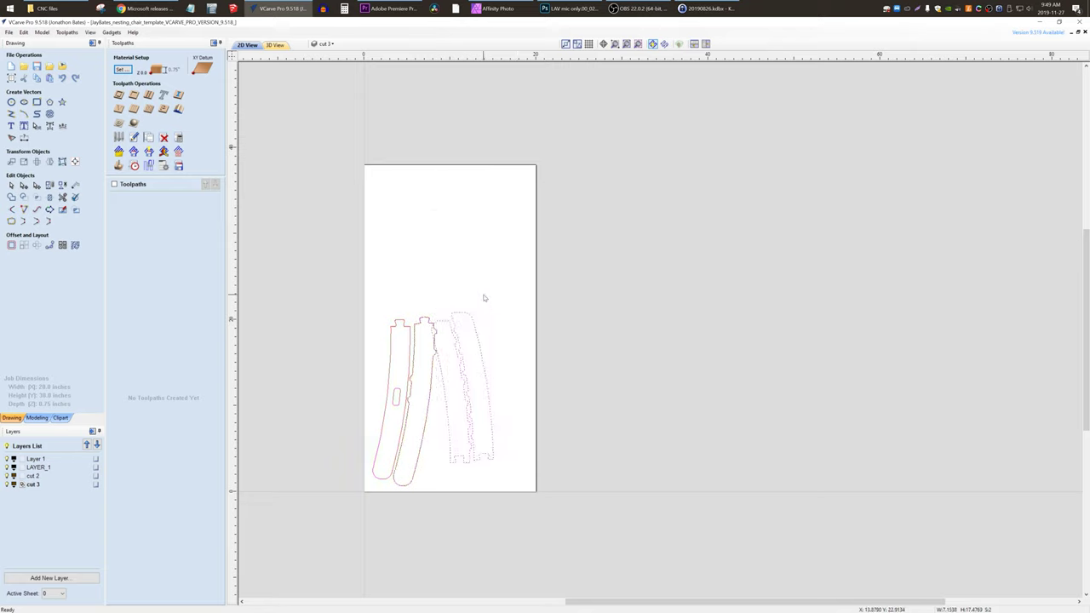
key("Down")
key("Right")
key("Down")
key("Right")
key("Down")
key("Right")
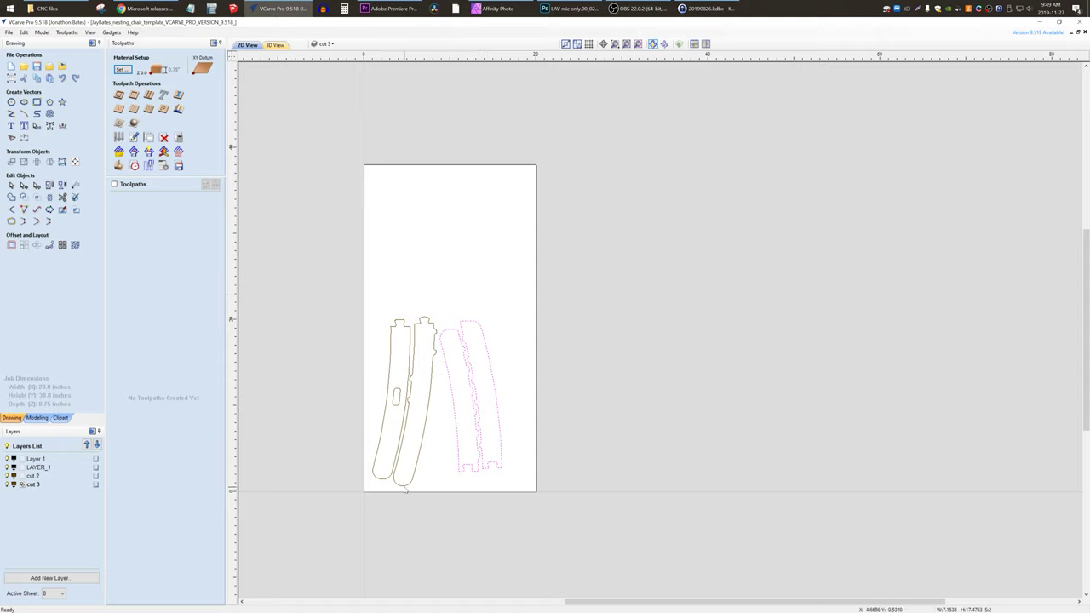
left_click(360, 313)
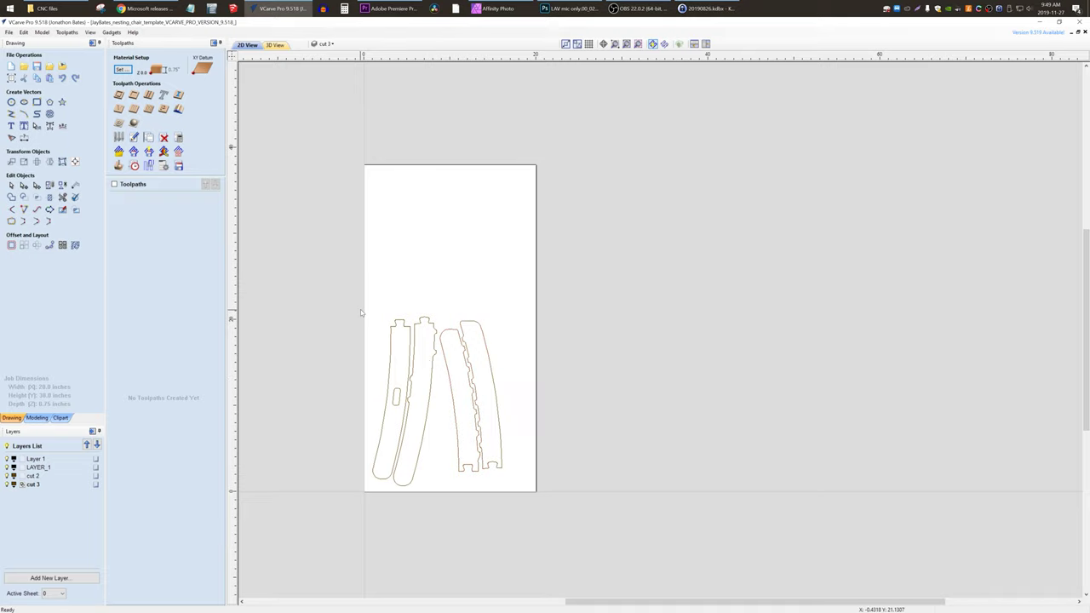
left_click_drag(410, 56, 435, 311)
left_click_drag(588, 311, 588, 30)
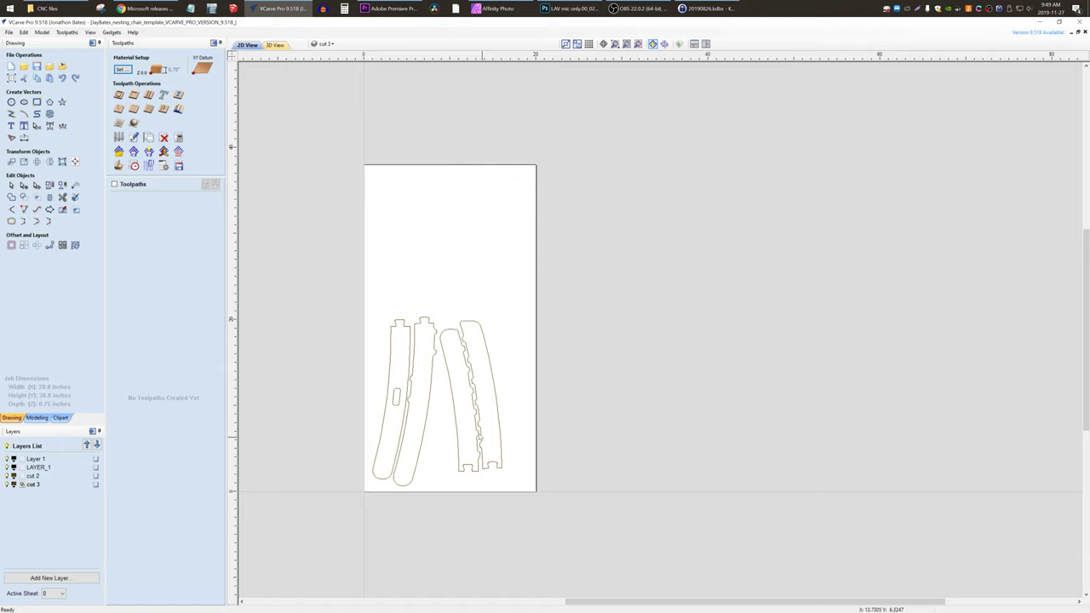